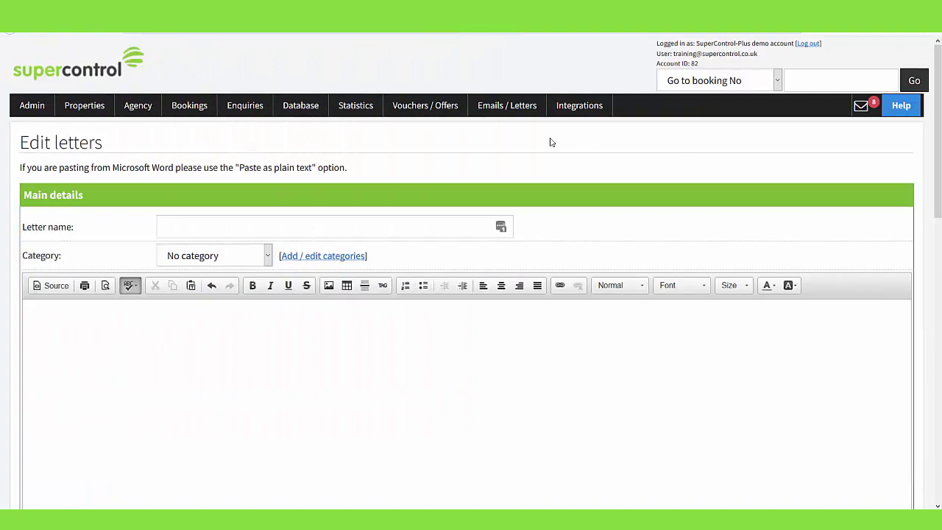
Start a new letter and name it "Deposit paid (balance outstanding)".
{"action": "left_click", "coordinate": [530, 116]}
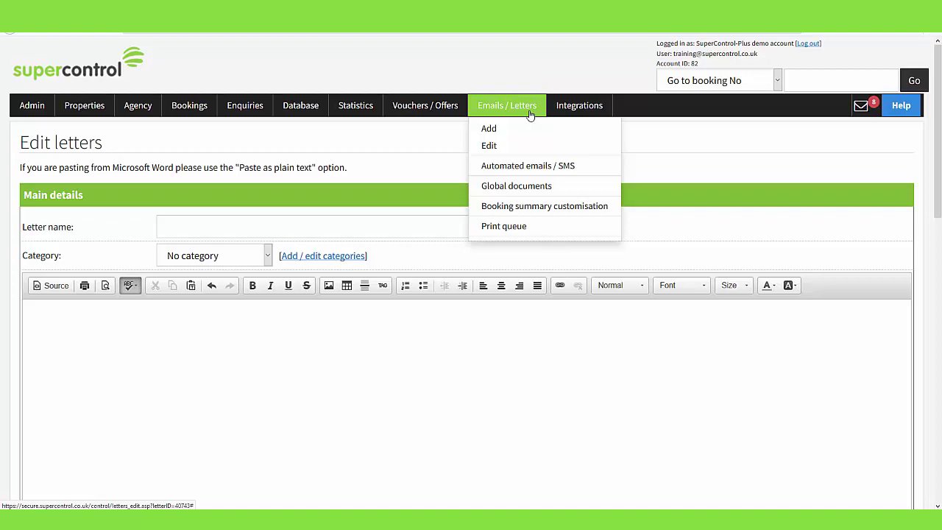
{"action": "left_click", "coordinate": [487, 126]}
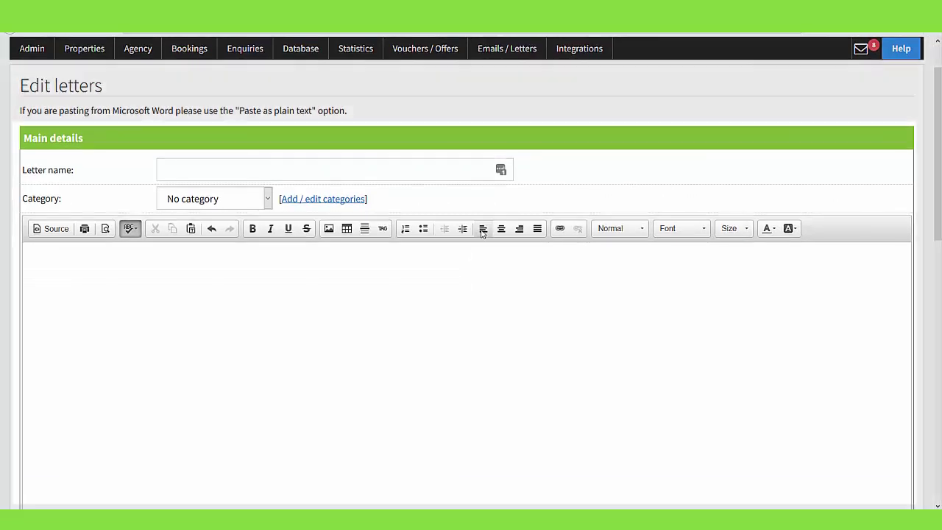
{"action": "left_click", "coordinate": [427, 170]}
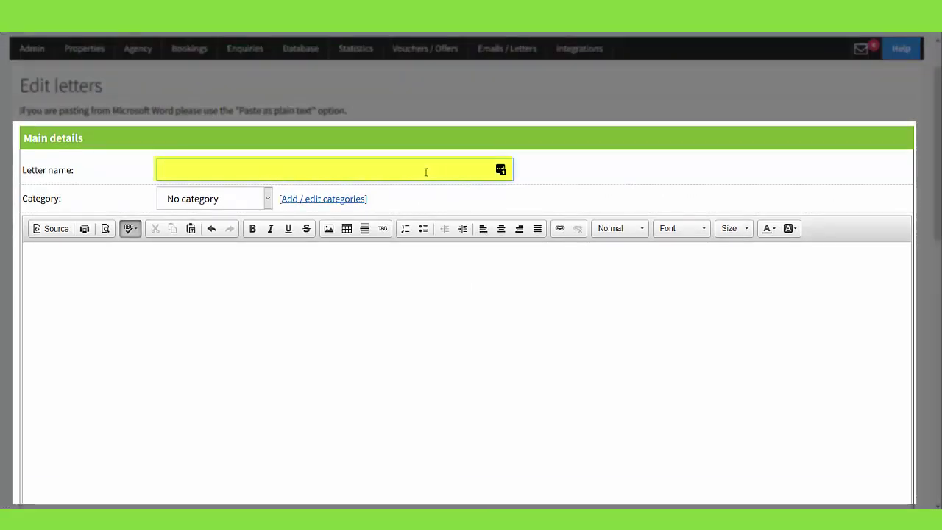
{"action": "type", "text": "Deposit paid (balance outstanding)"}
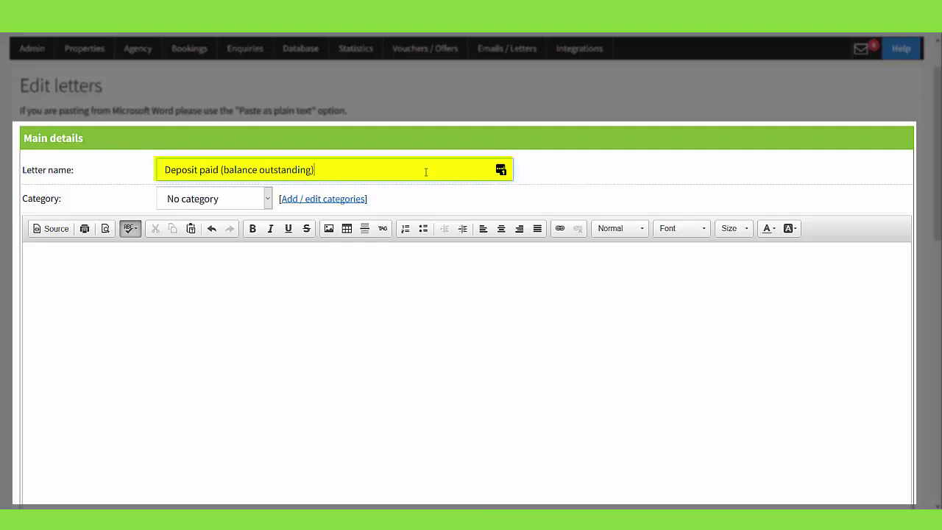
Check the available letter categories and assign the letter to the Guest emails category.
{"action": "left_click", "coordinate": [361, 202]}
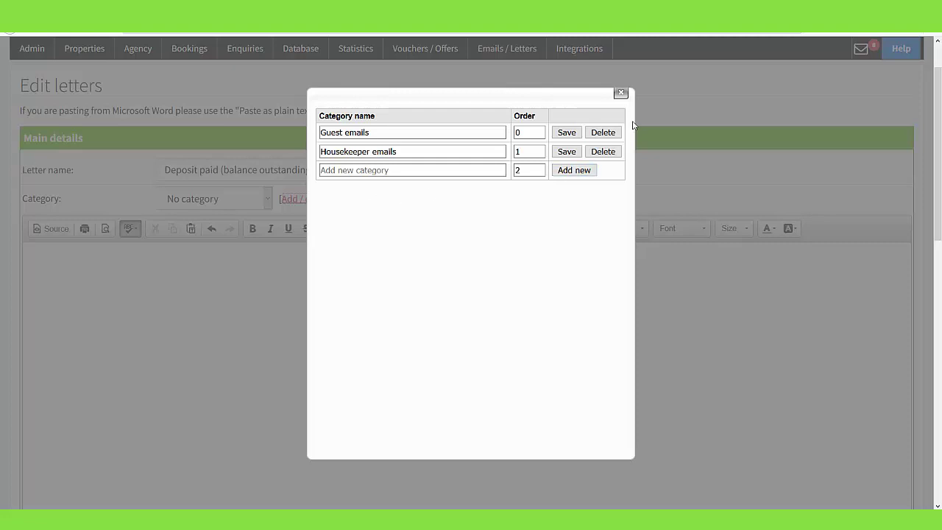
{"action": "left_click", "coordinate": [620, 94]}
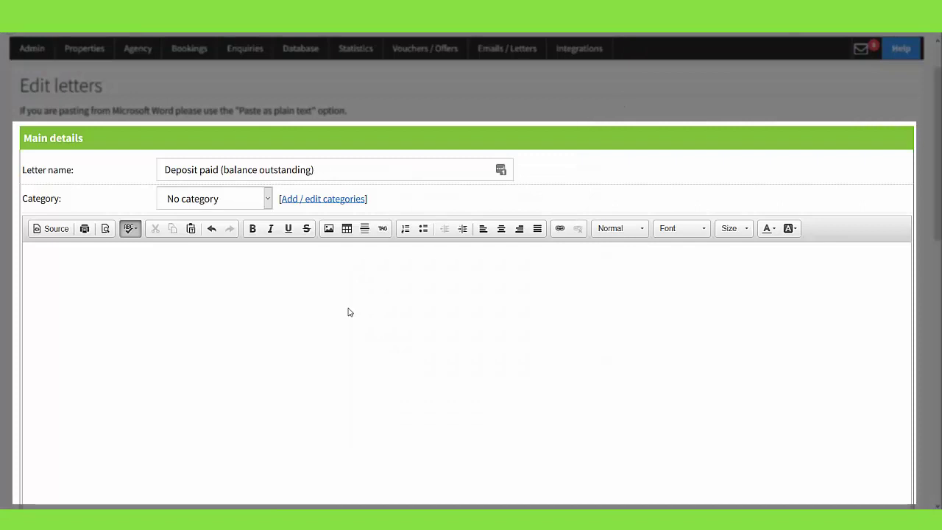
{"action": "left_click", "coordinate": [235, 207]}
{"action": "key", "text": "Escape"}
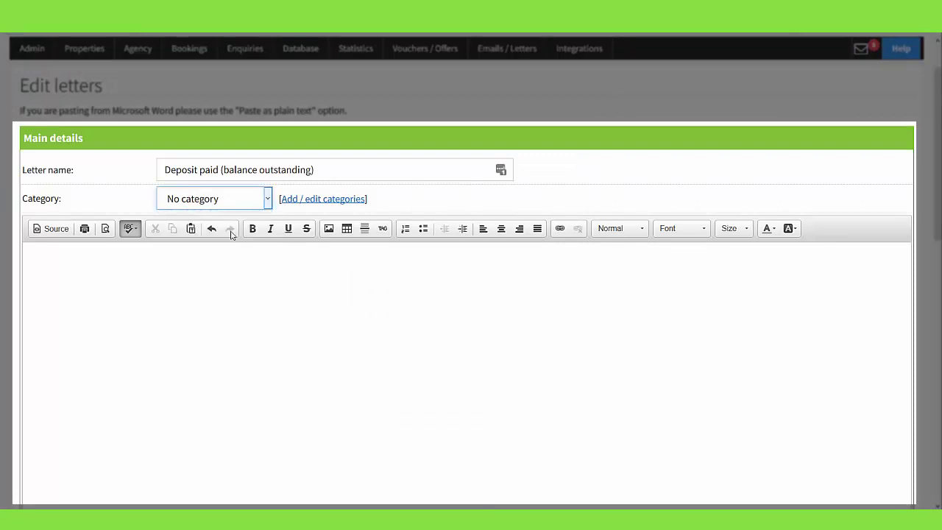
{"action": "key", "text": "Down"}
{"action": "left_click", "coordinate": [235, 302]}
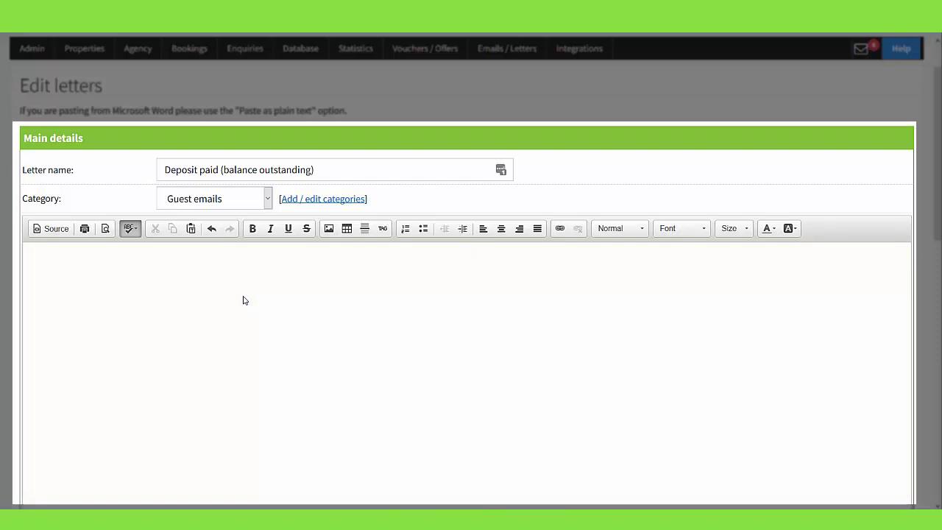
Browse the merge tag groups and insert a booking properties section into the letter body.
{"action": "left_click", "coordinate": [384, 229]}
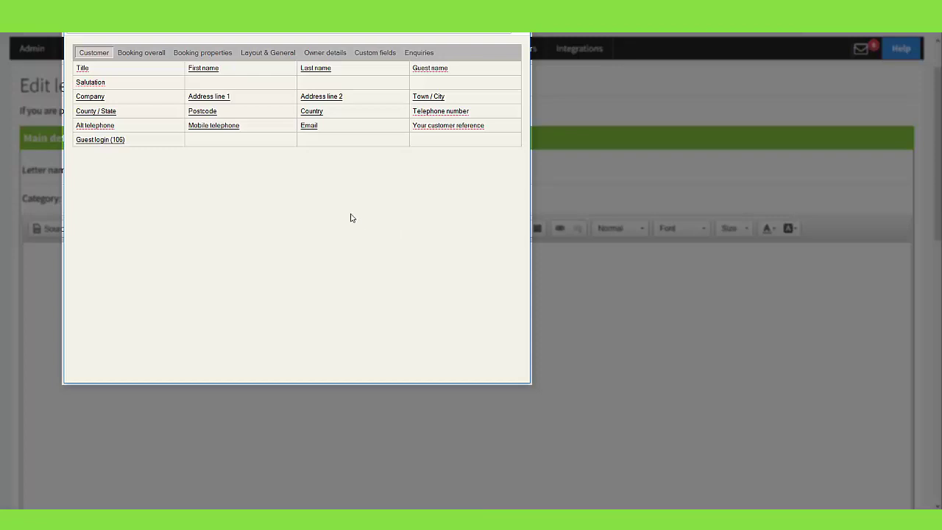
{"action": "left_click", "coordinate": [148, 58]}
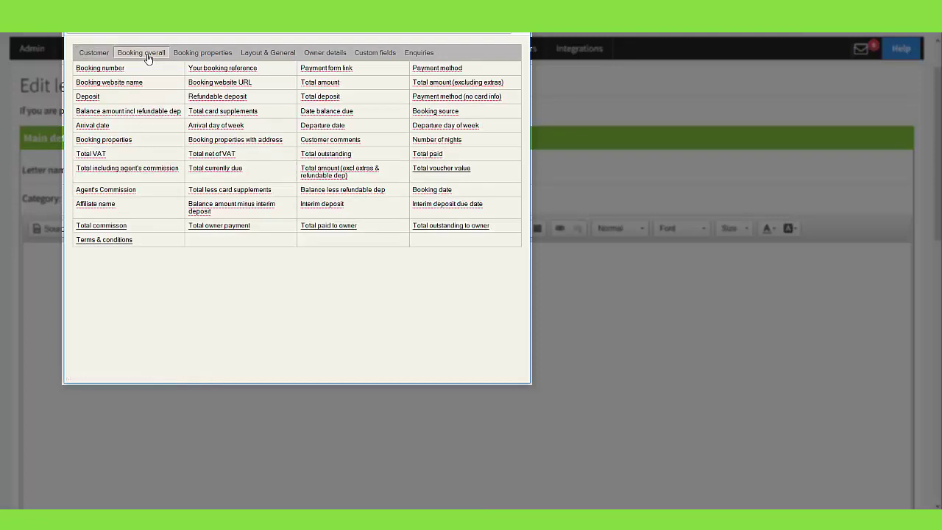
{"action": "left_click", "coordinate": [197, 55]}
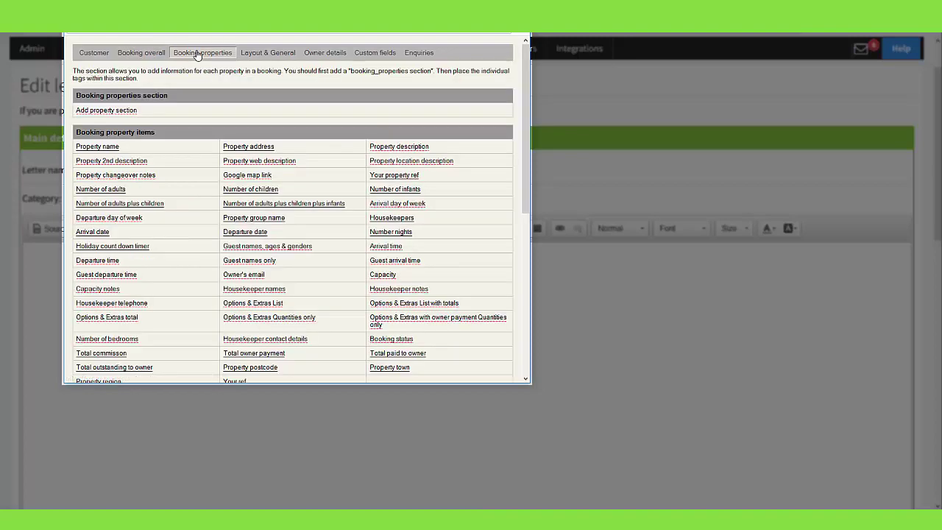
{"action": "left_click", "coordinate": [324, 55]}
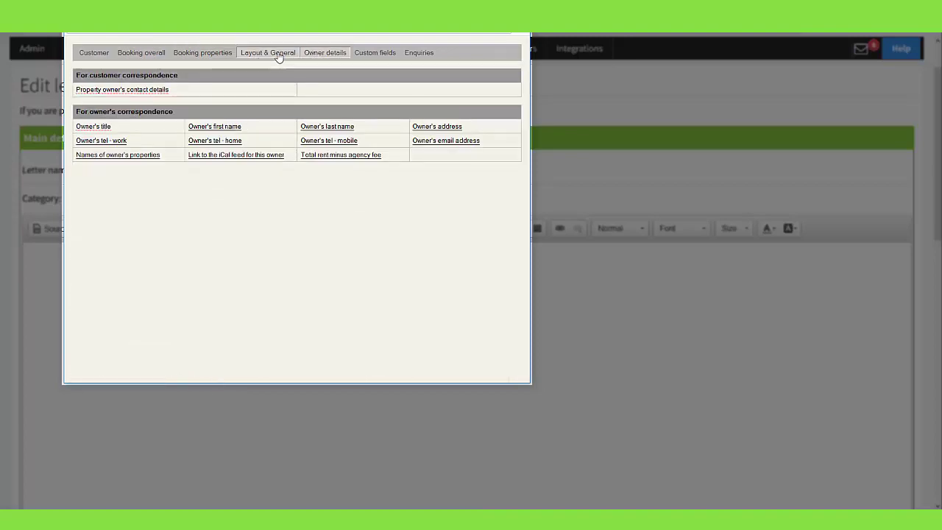
{"action": "left_click", "coordinate": [215, 58]}
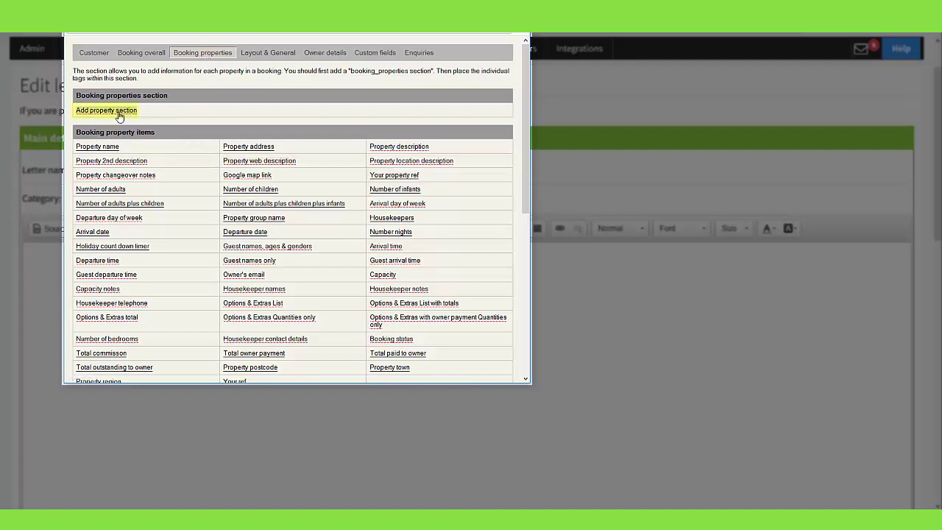
{"action": "mouse_move", "coordinate": [118, 111]}
{"action": "left_click", "coordinate": [525, 35]}
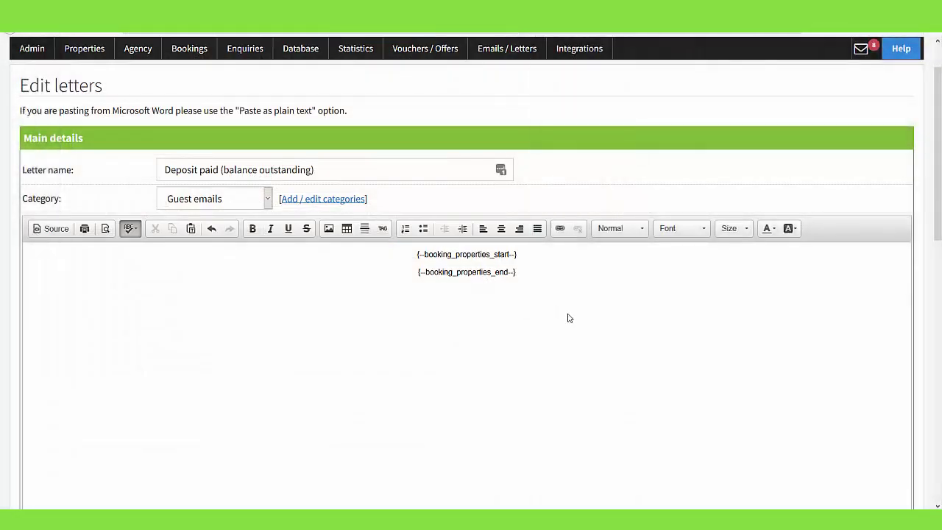
Place the cursor at the end of the booking properties section and open the list of booking property tags.
{"action": "left_click", "coordinate": [534, 272]}
{"action": "left_click", "coordinate": [383, 231]}
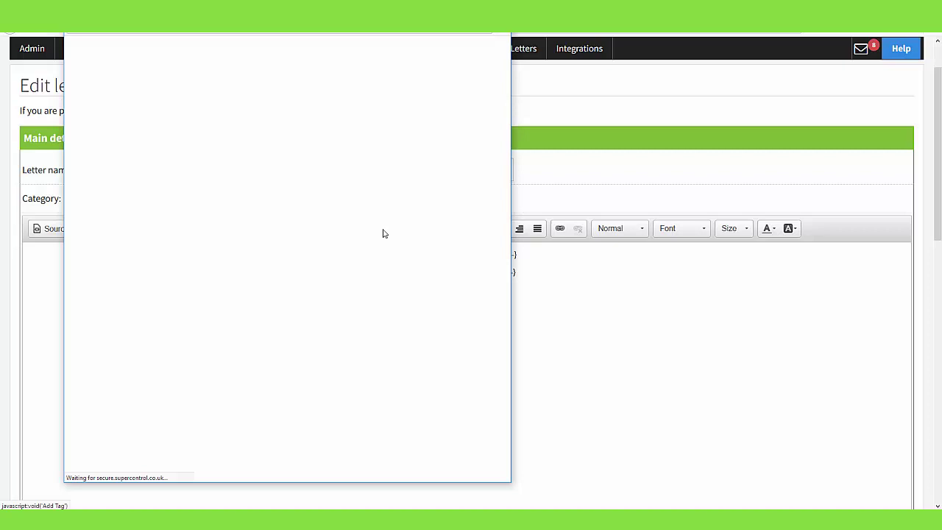
{"action": "left_click", "coordinate": [210, 53]}
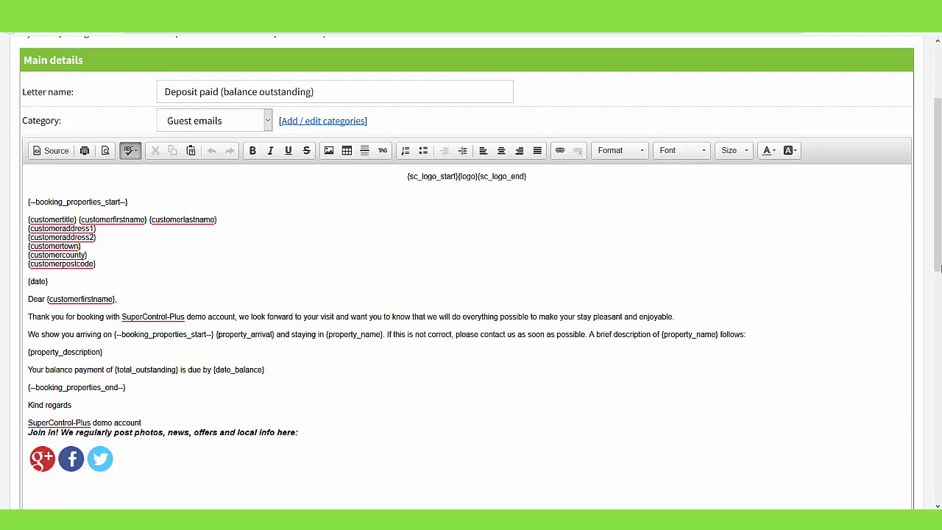
Review the completed letter along with its email options, Word document options and online booking summary setting.
{"action": "left_click_drag", "start_coordinate": [939, 269], "coordinate": [940, 375]}
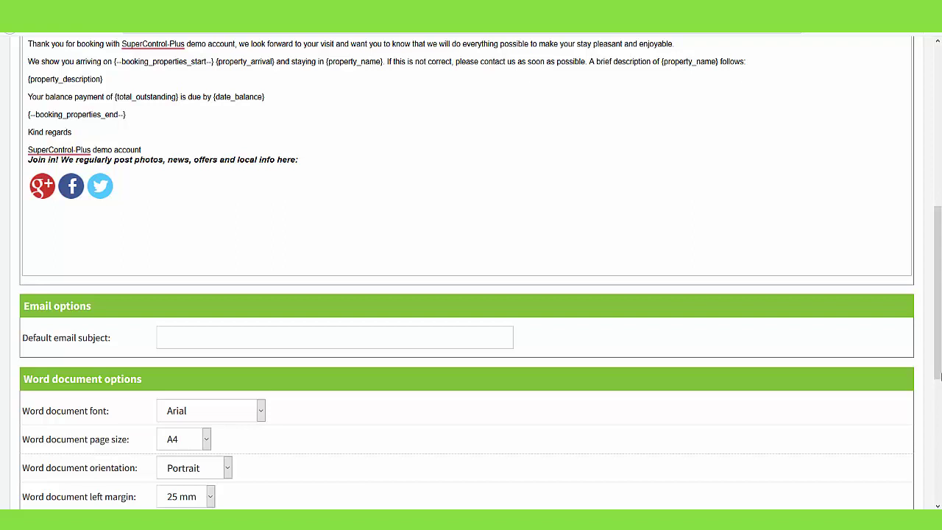
{"action": "left_click_drag", "start_coordinate": [939, 375], "coordinate": [938, 501]}
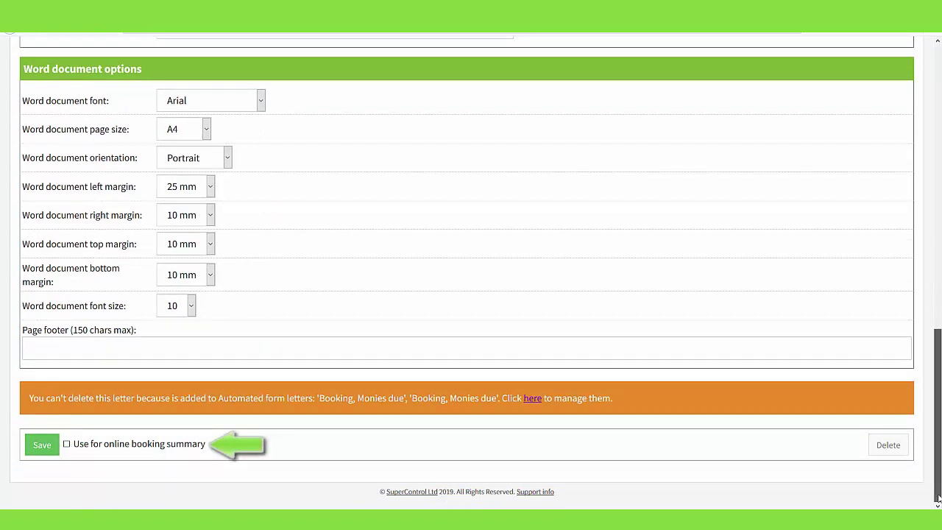
{"action": "left_click_drag", "start_coordinate": [933, 486], "coordinate": [918, 285]}
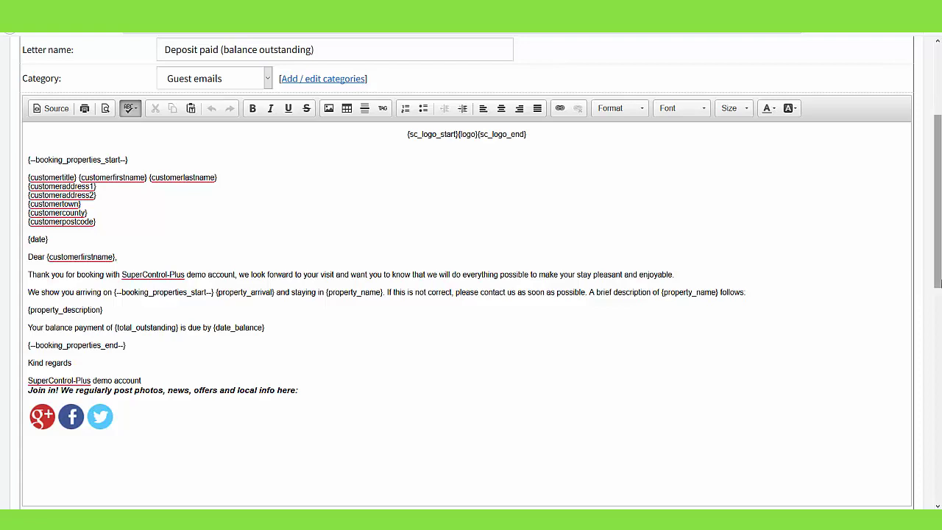
{"action": "left_click_drag", "start_coordinate": [936, 279], "coordinate": [938, 263]}
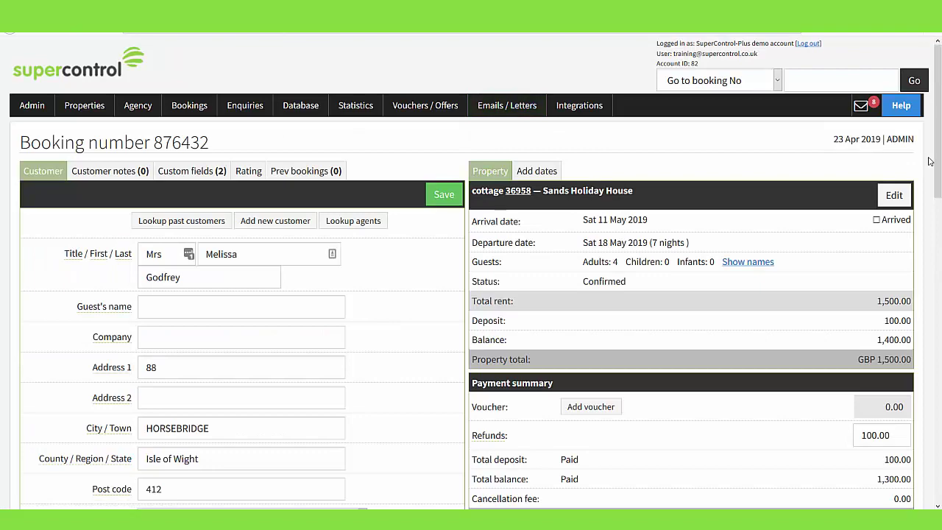
In the booking's History & Correspondence section, select the "Deposit paid (balance outstanding)" letter.
{"action": "left_click_drag", "start_coordinate": [936, 165], "coordinate": [937, 386]}
{"action": "left_click", "coordinate": [250, 215]}
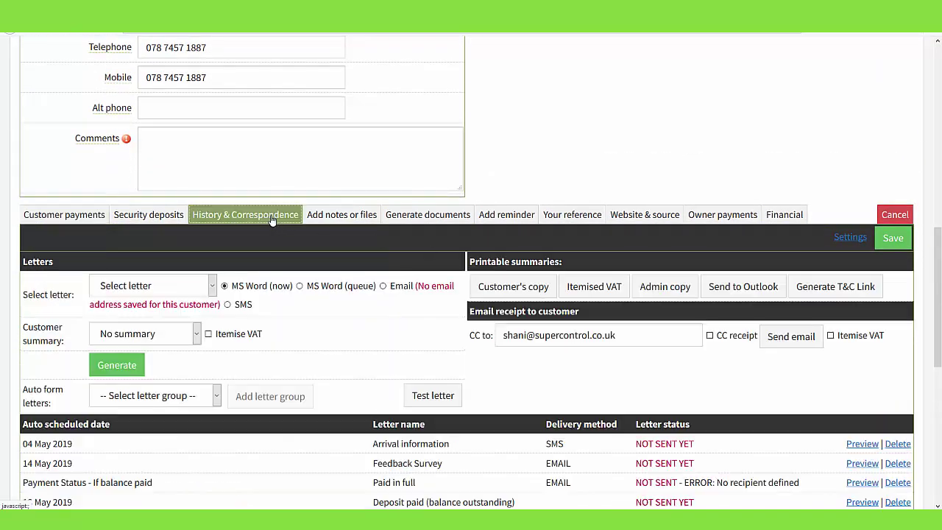
{"action": "left_click", "coordinate": [183, 285]}
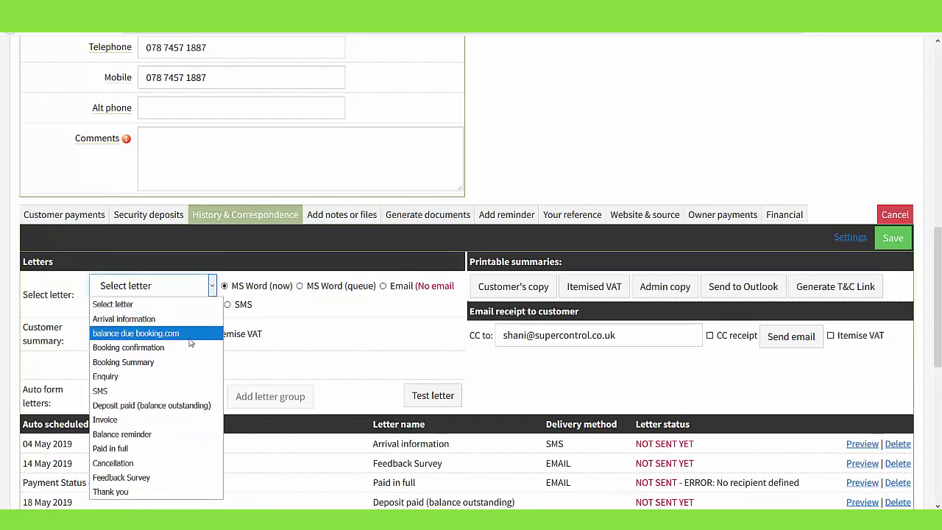
{"action": "left_click", "coordinate": [188, 405]}
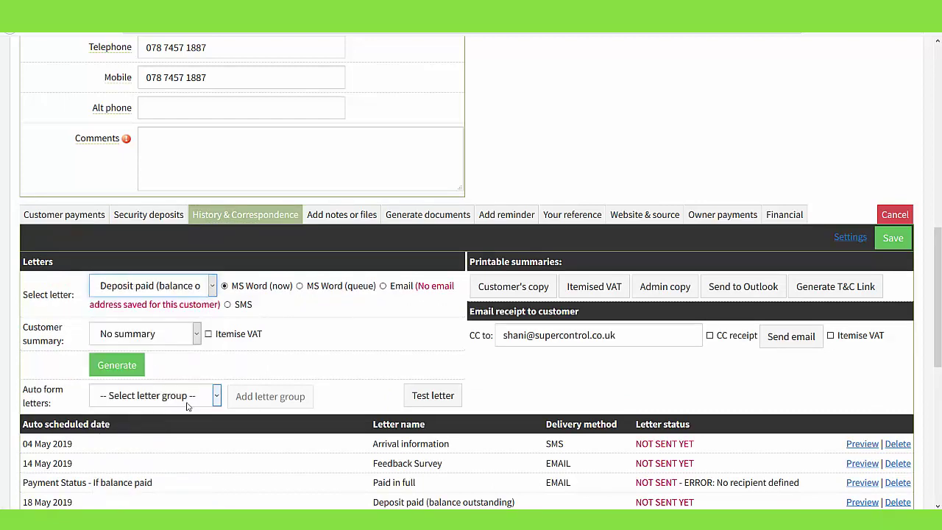
{"action": "left_click", "coordinate": [187, 406]}
{"action": "left_click", "coordinate": [304, 338]}
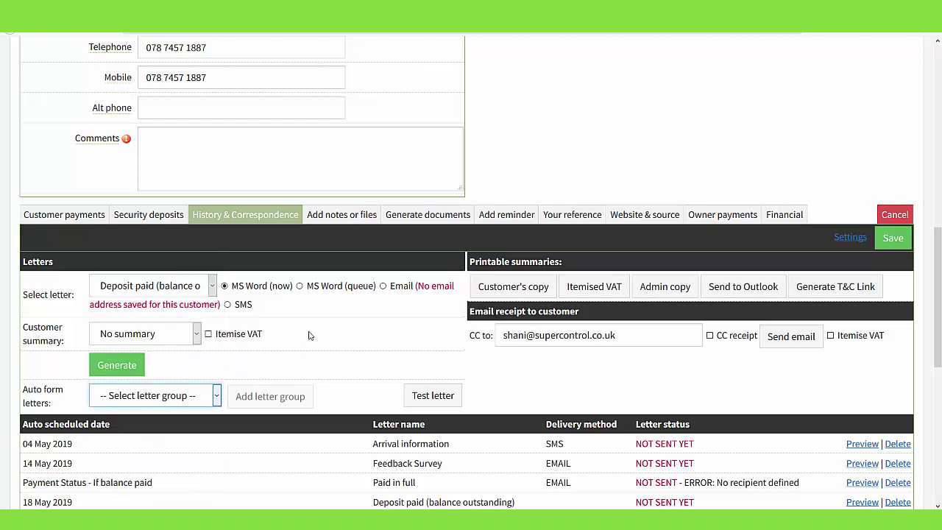
Set the letter's delivery method to Email, generate it, and review the resulting message and its sending options.
{"action": "left_click", "coordinate": [383, 287]}
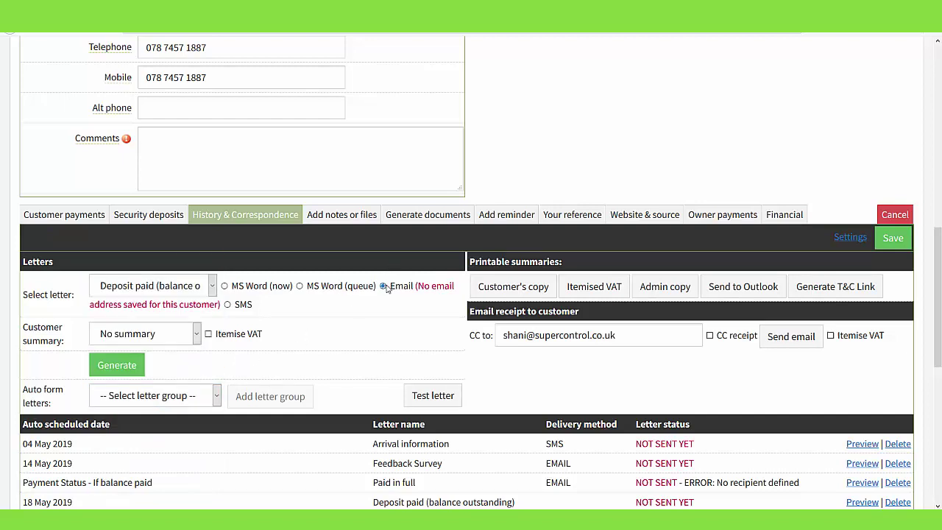
{"action": "left_click", "coordinate": [117, 370]}
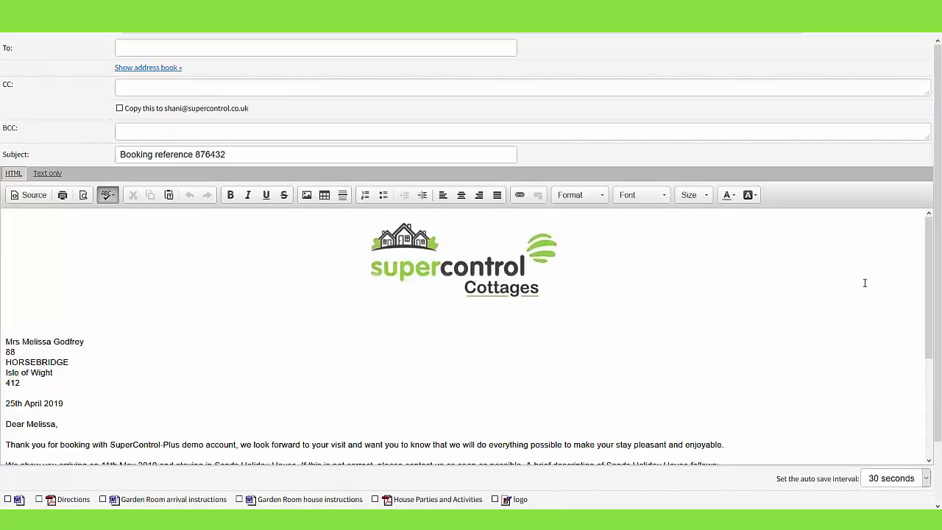
{"action": "scroll", "coordinate": [931, 309], "scroll_direction": "down", "scroll_amount": 2}
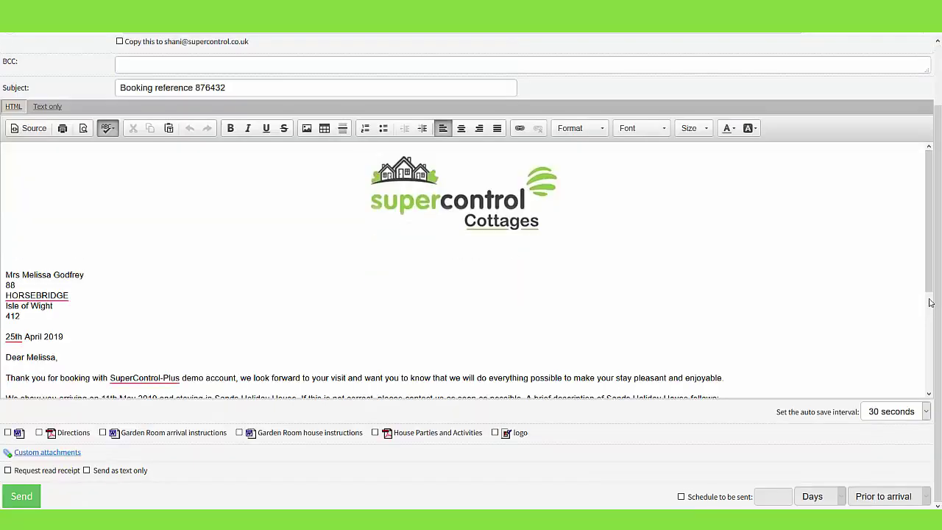